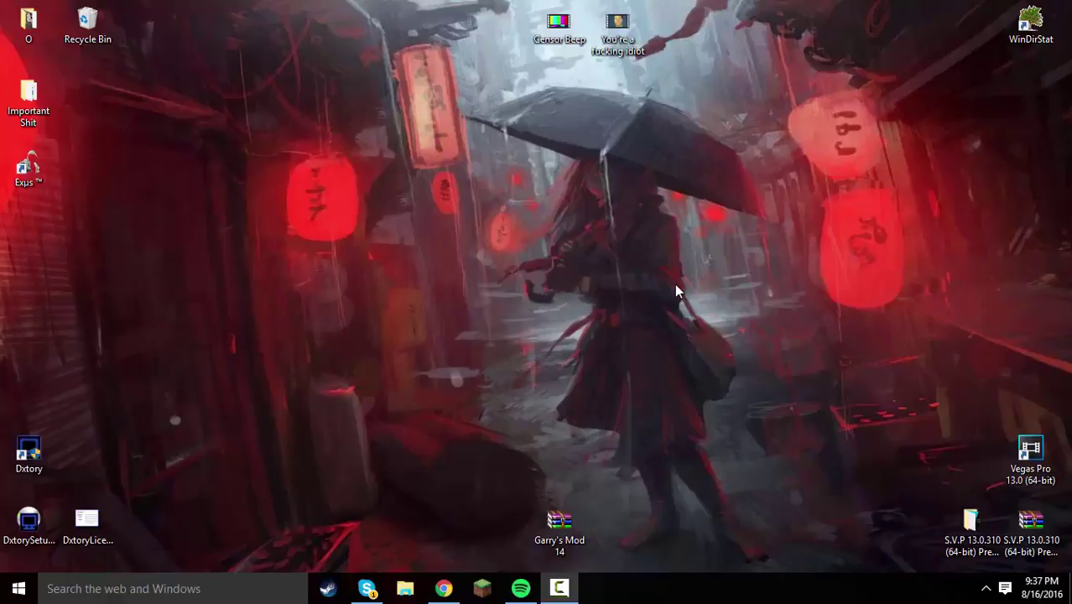
# Search for 'control pan' and open Control Panel from the results
pyautogui.press('super+s')
pyautogui.write('c')
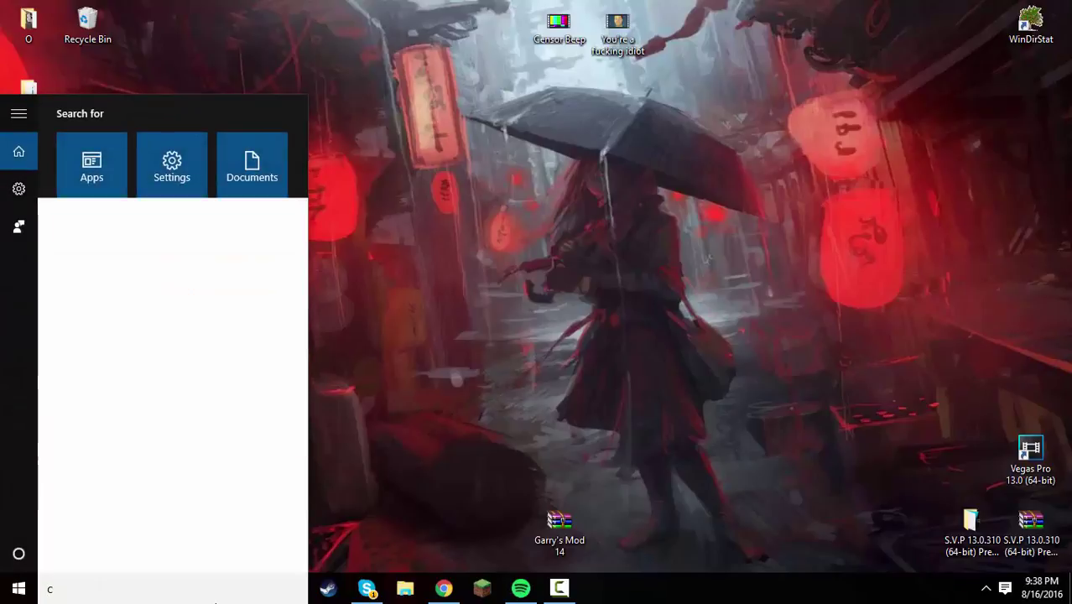
pyautogui.write('ontrol')
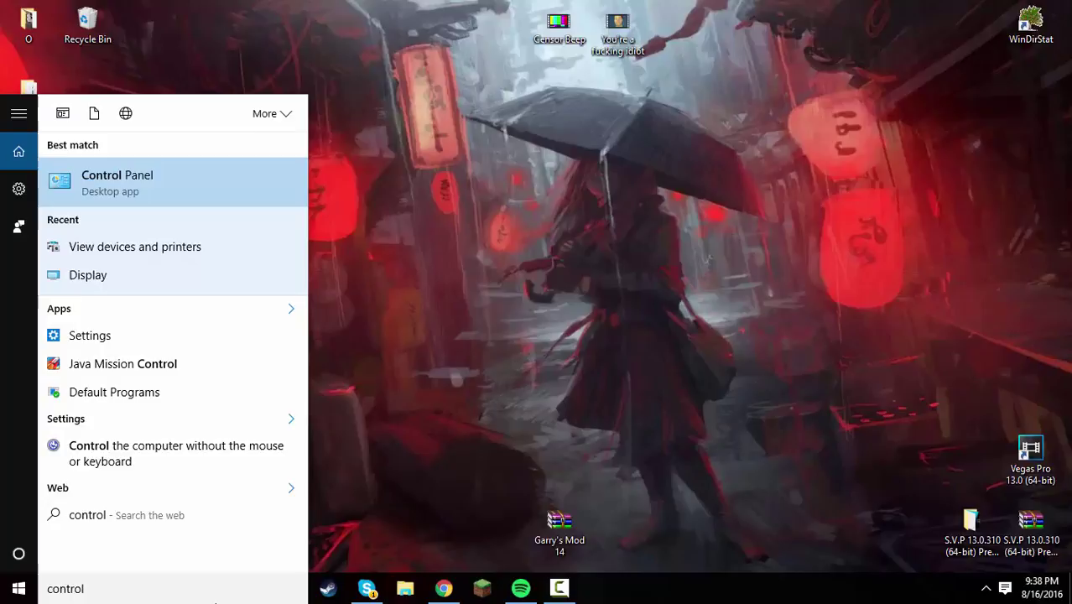
pyautogui.write(' pan')
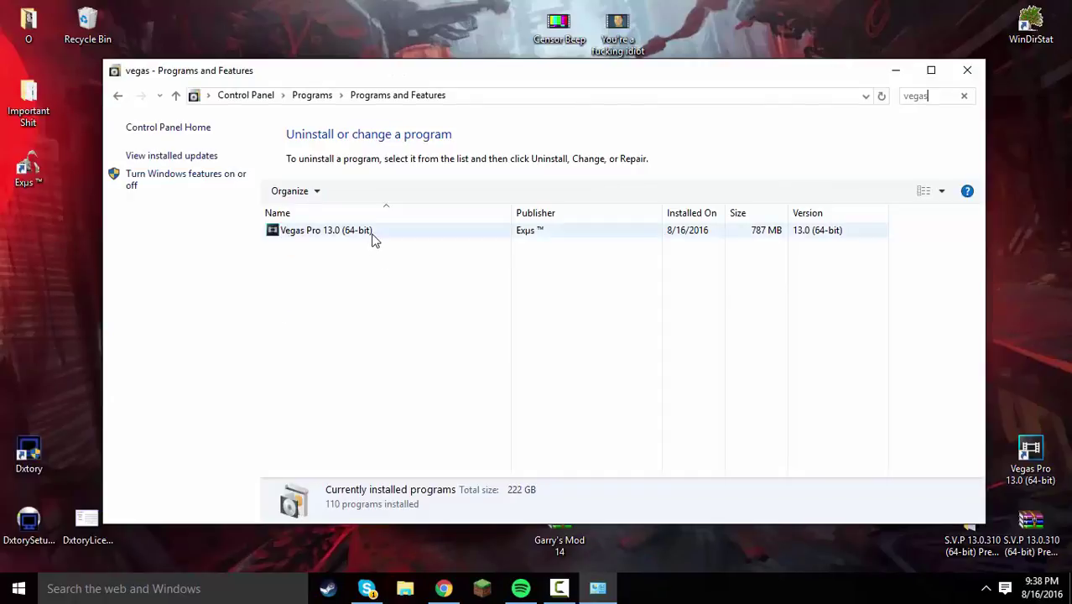
pyautogui.click(373, 235)
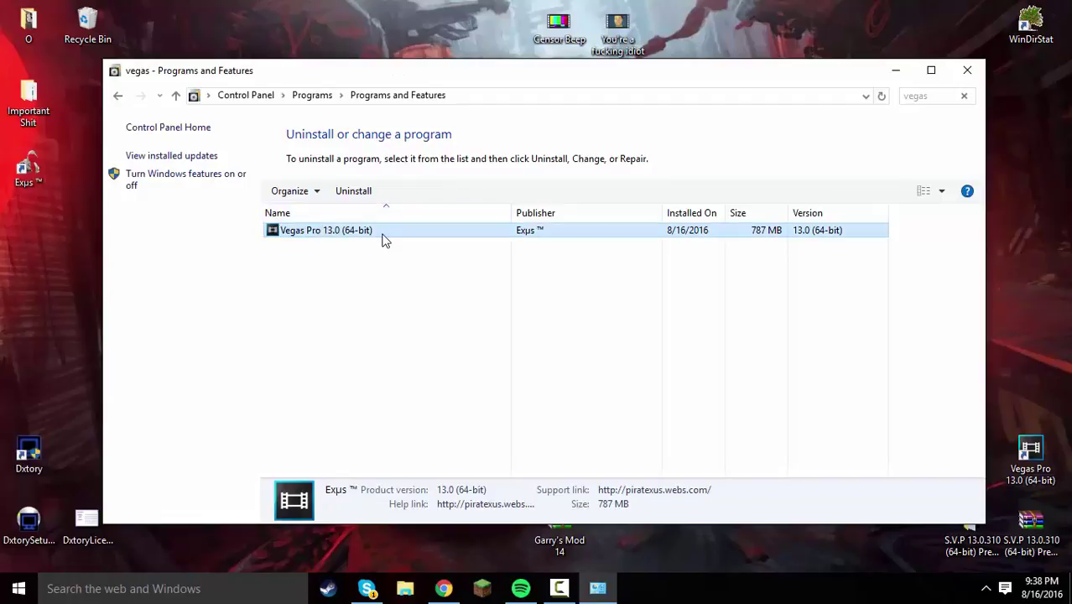
# Uninstall Vegas Pro 13.0 (64-bit) from Programs and Features, then close the list
pyautogui.rightClick(367, 229)
pyautogui.click(406, 235)
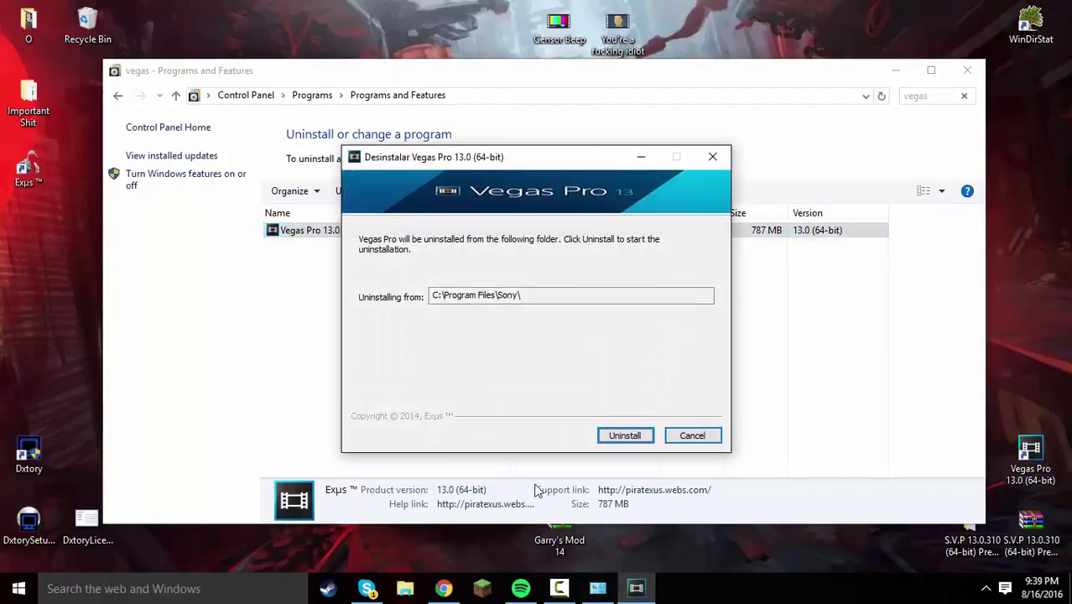
pyautogui.click(651, 435)
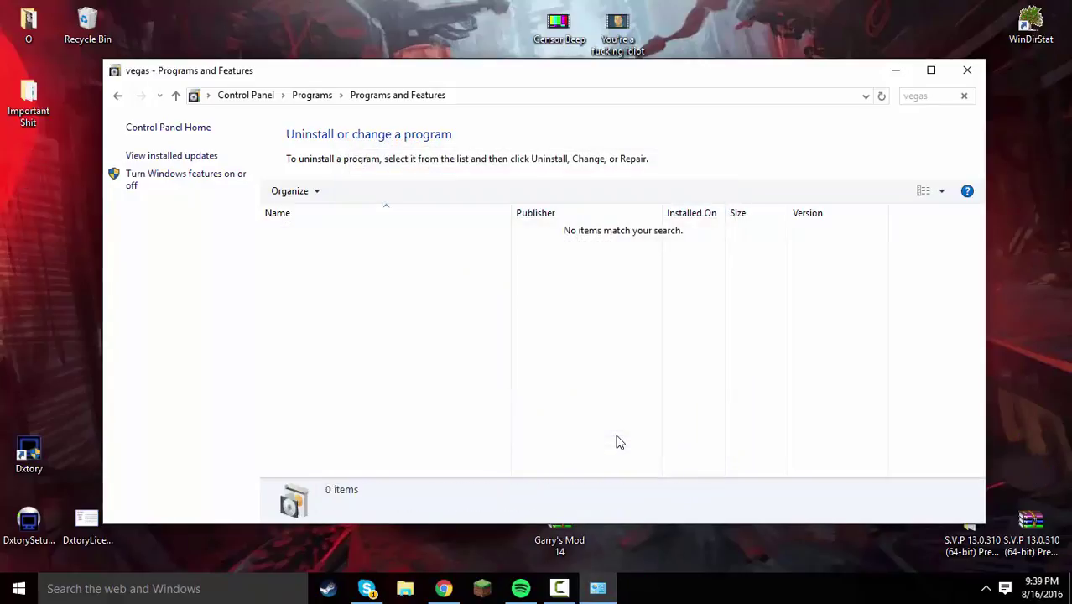
pyautogui.click(966, 67)
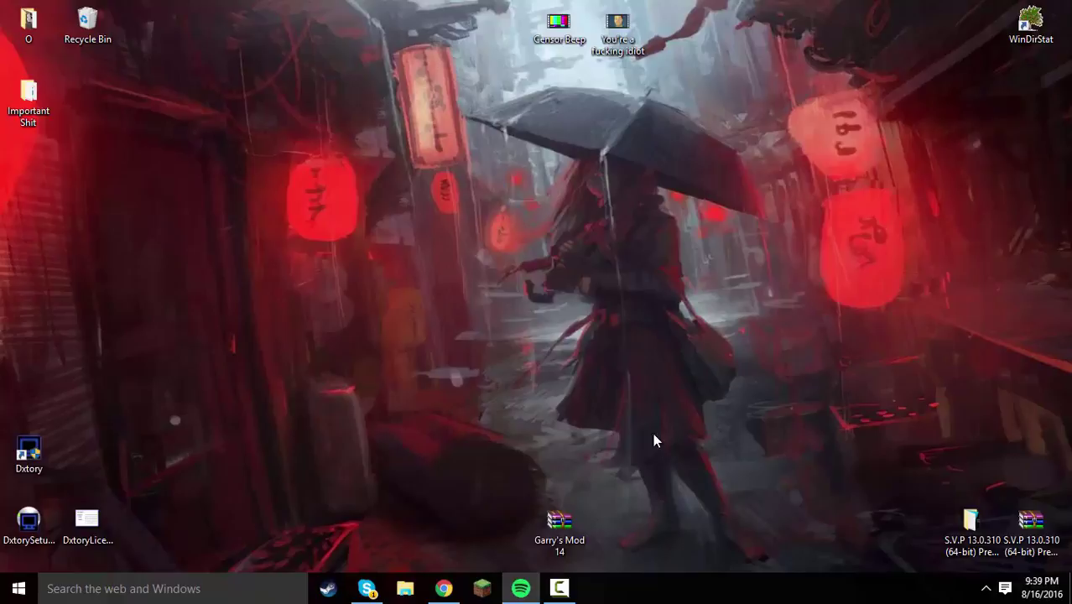
# Select the S.V.P 13.0.310 archive on the desktop and bring up its WinRAR options
pyautogui.click(1021, 536)
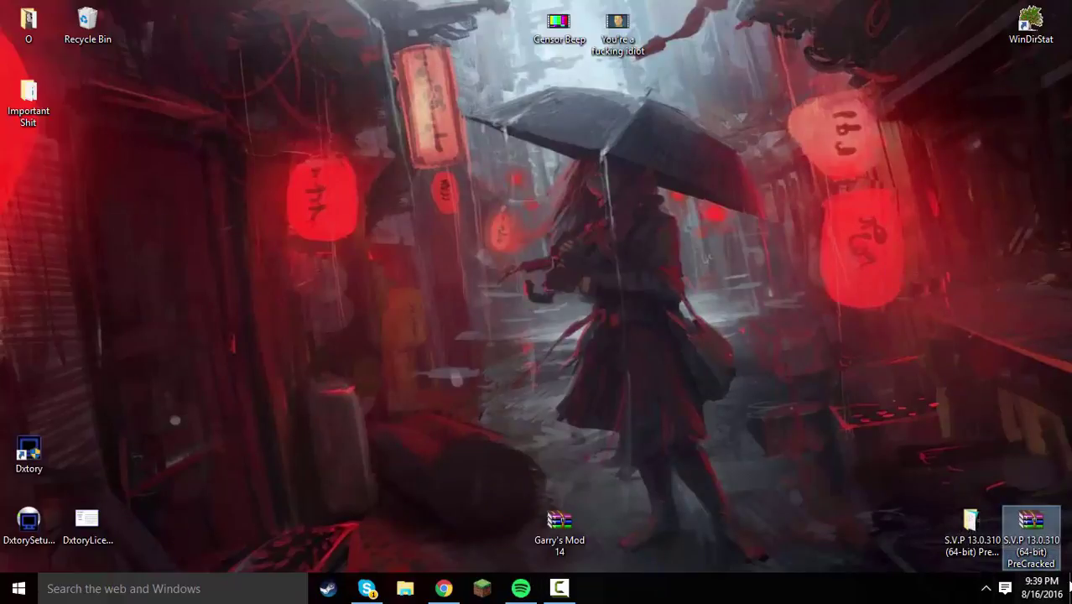
pyautogui.click(347, 304)
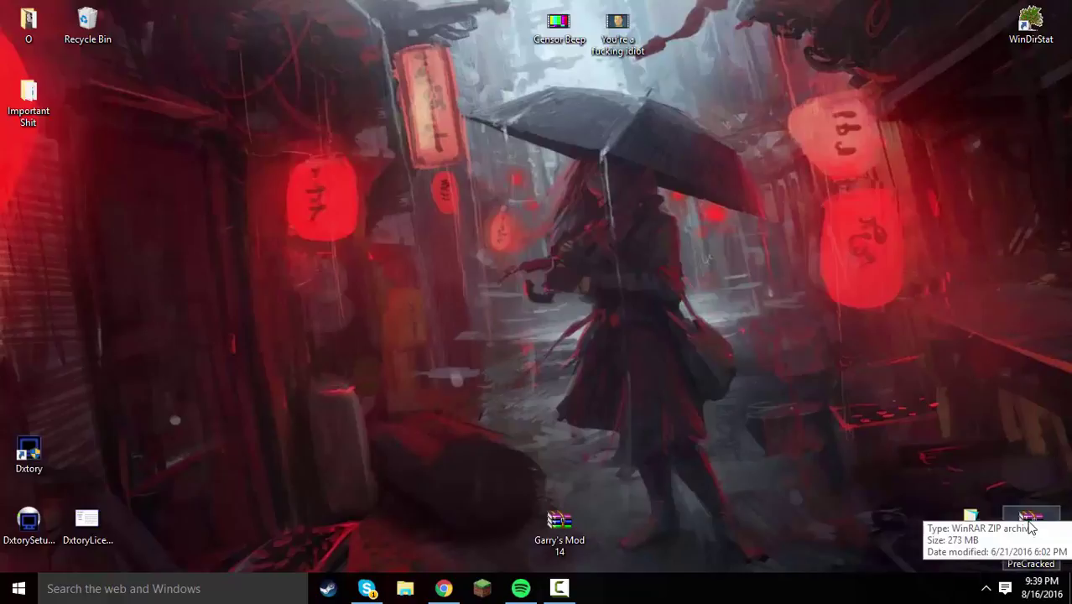
pyautogui.rightClick(1030, 524)
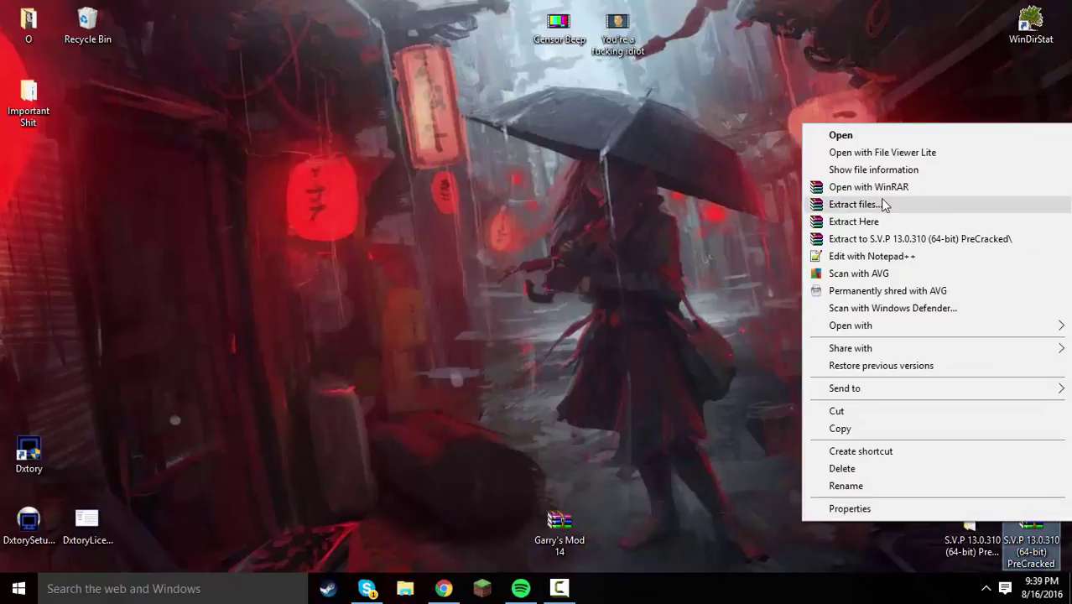
pyautogui.click(842, 223)
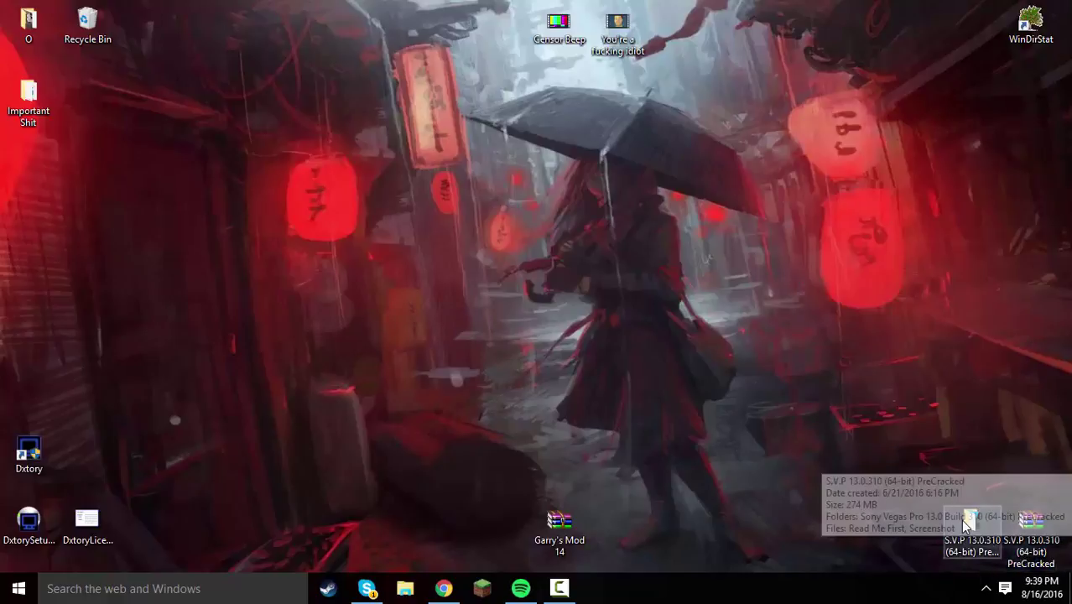
# Open the extracted S.V.P 13.0.310 (64-bit) PreCracked folder and reposition its Explorer window
pyautogui.click(964, 553)
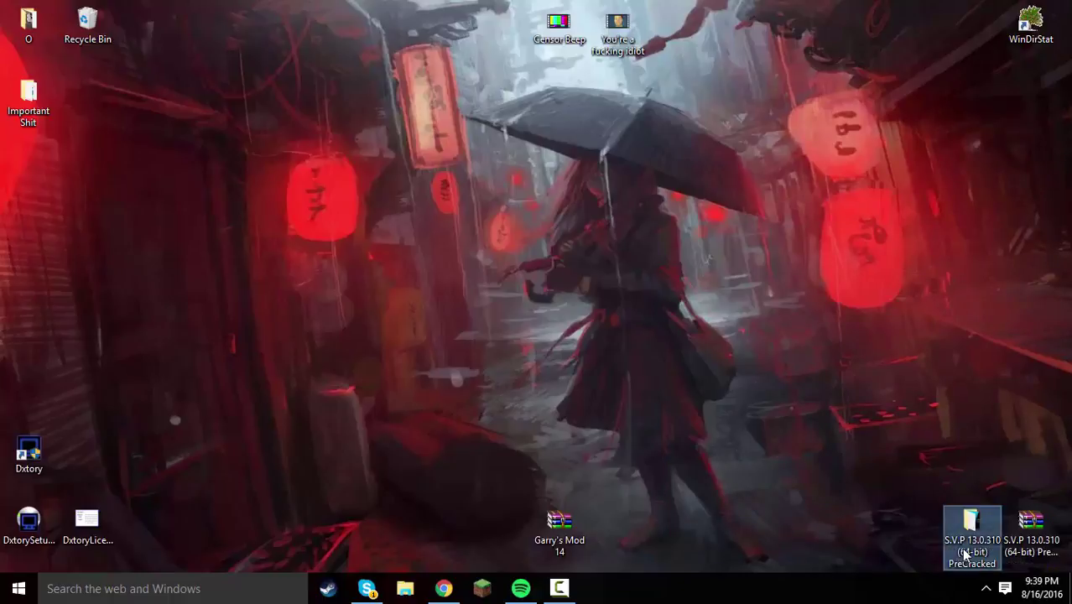
pyautogui.doubleClick(965, 553)
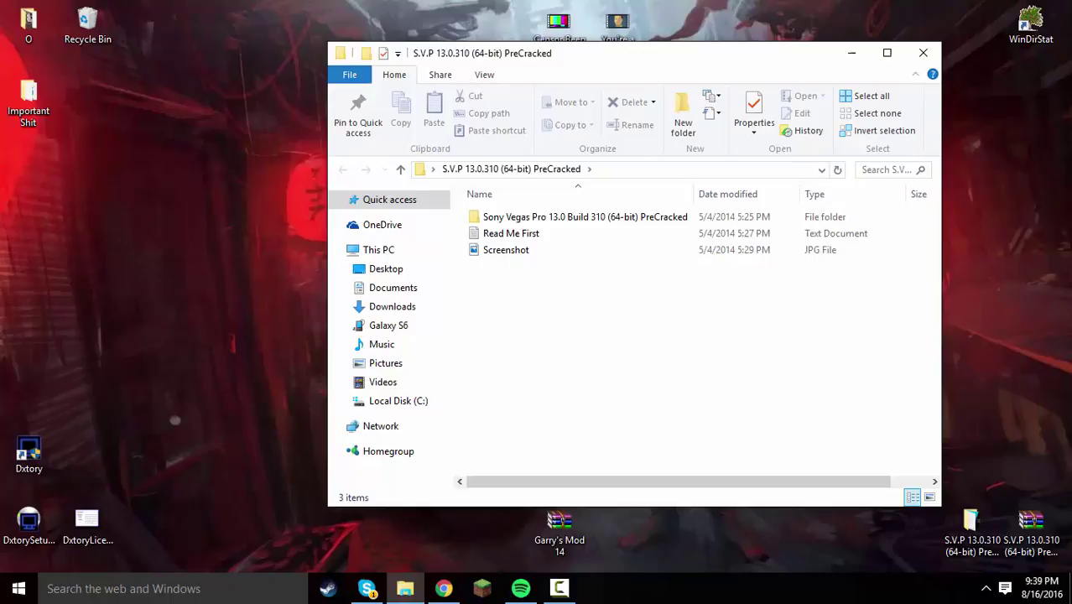
pyautogui.click(1016, 420)
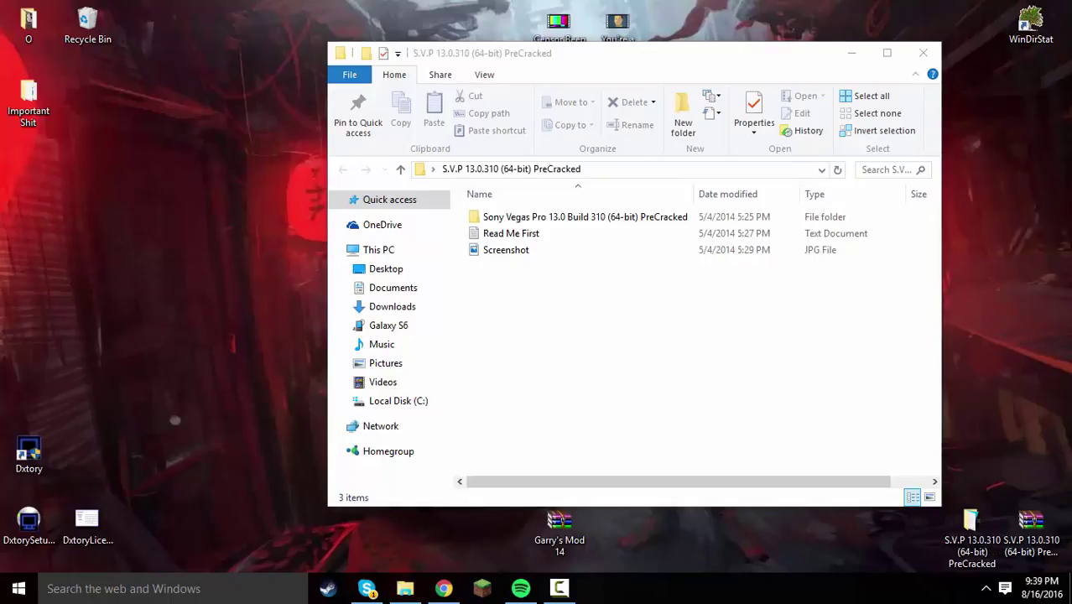
pyautogui.moveTo(1065, 250); pyautogui.dragTo(1047, 367)
pyautogui.moveTo(1030, 246); pyautogui.dragTo(1008, 377)
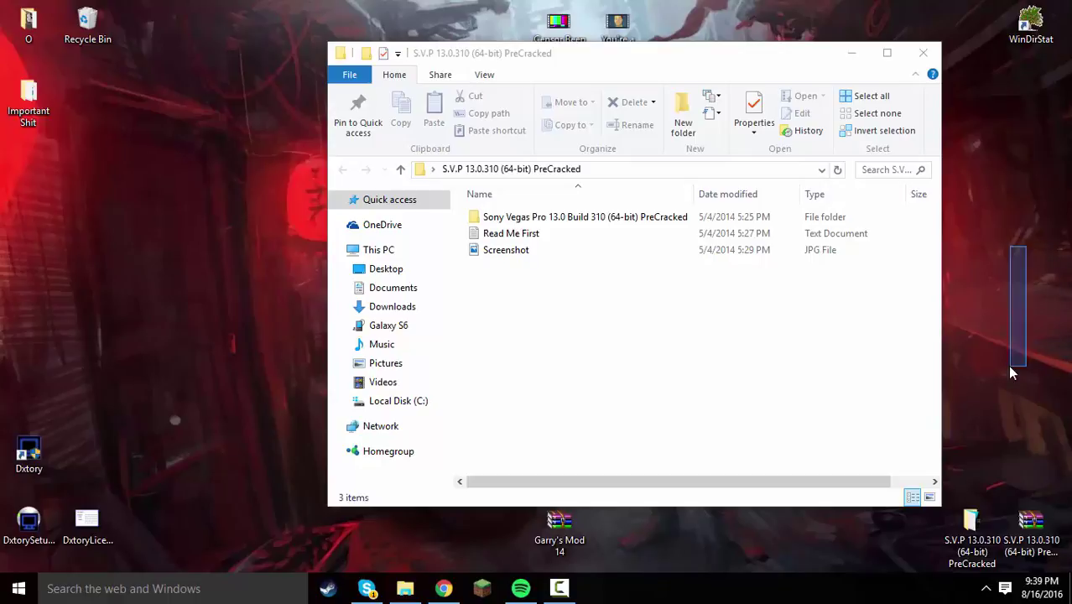
pyautogui.moveTo(1068, 266); pyautogui.dragTo(1003, 427)
pyautogui.moveTo(1004, 372); pyautogui.dragTo(1057, 512)
pyautogui.click(550, 312)
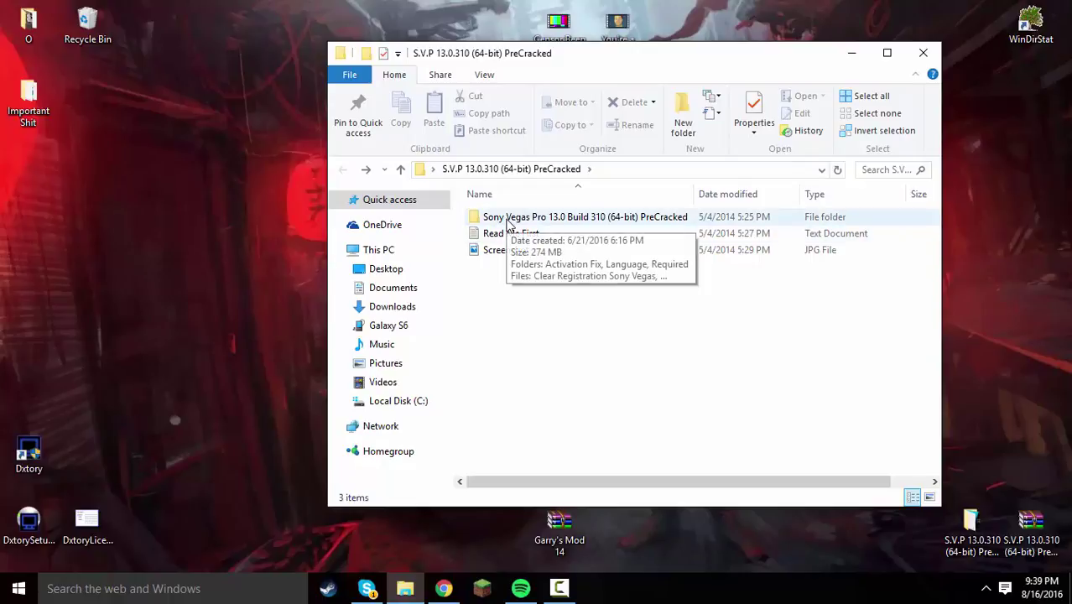
# In the Build 310 folder, merge Clear Registration Sony Vegas and launch the Vegas Pro 13.0 installer
pyautogui.doubleClick(507, 220)
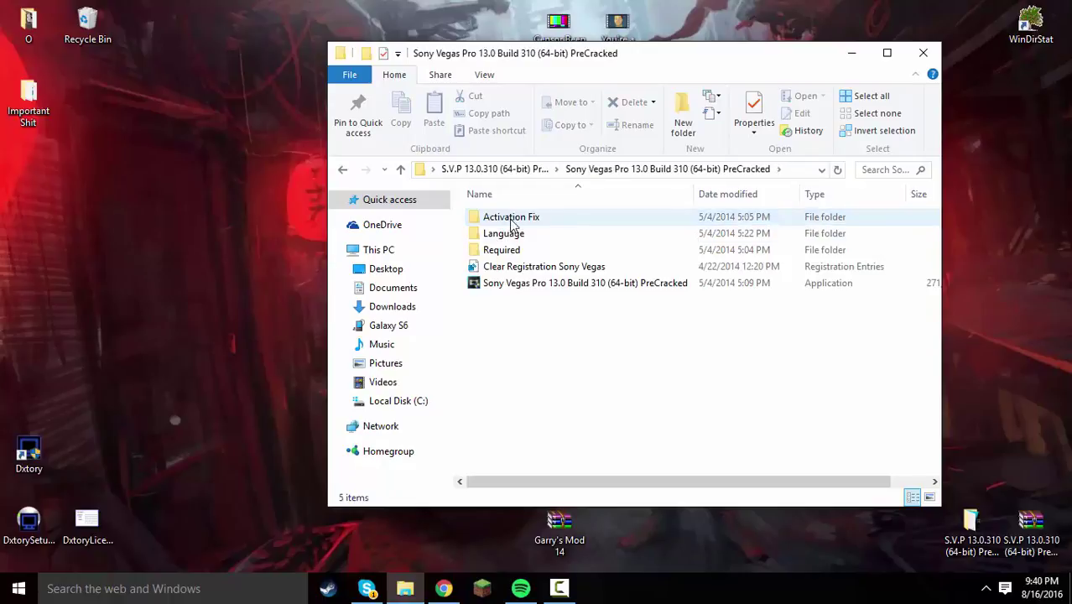
pyautogui.rightClick(538, 267)
pyautogui.click(524, 350)
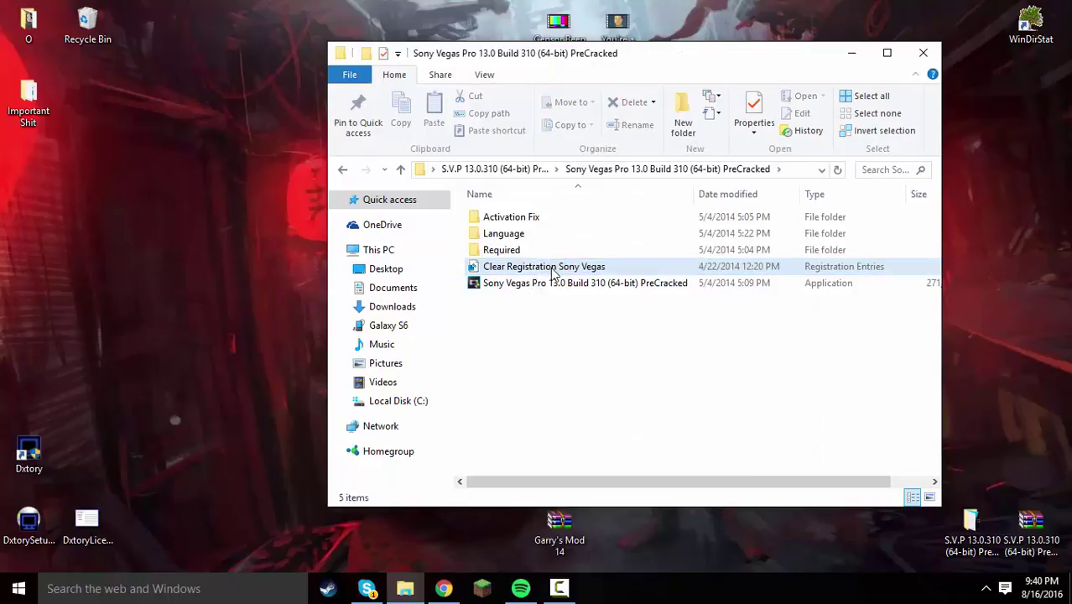
pyautogui.rightClick(552, 270)
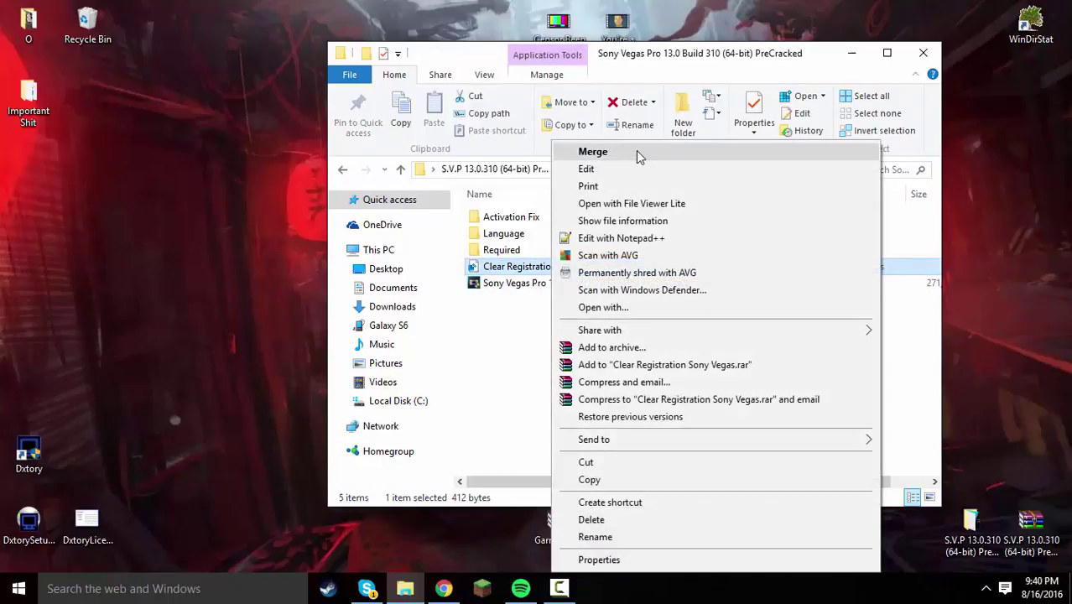
pyautogui.click(639, 156)
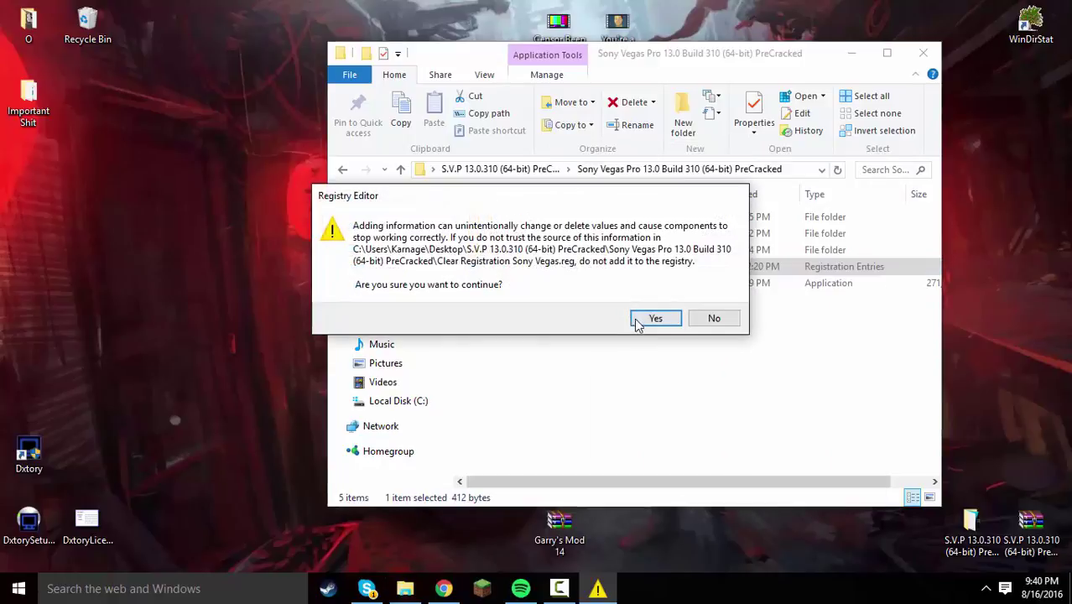
pyautogui.click(644, 315)
pyautogui.click(713, 300)
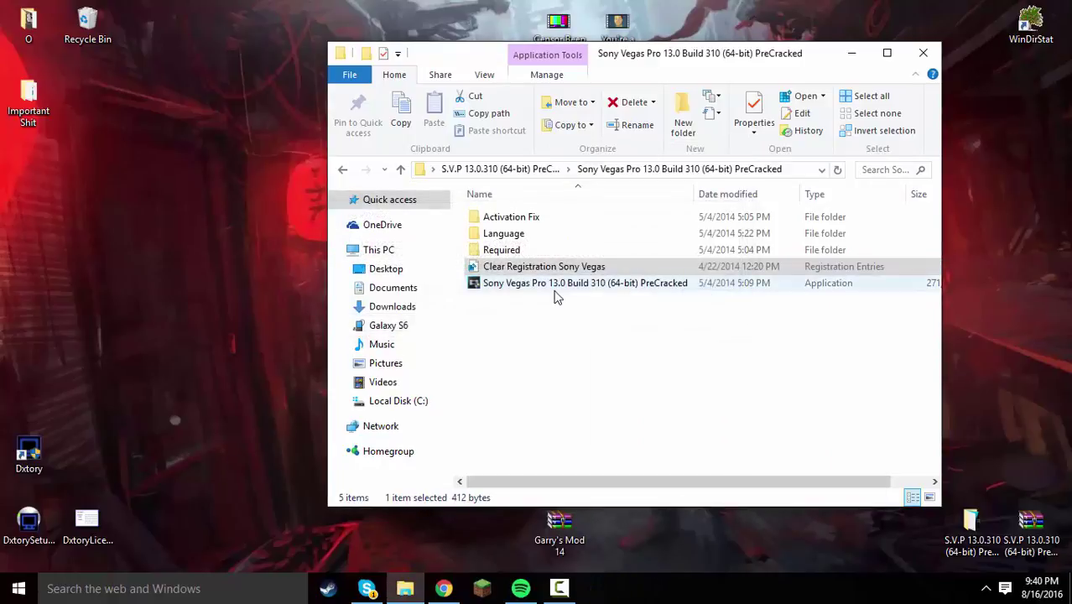
pyautogui.doubleClick(556, 286)
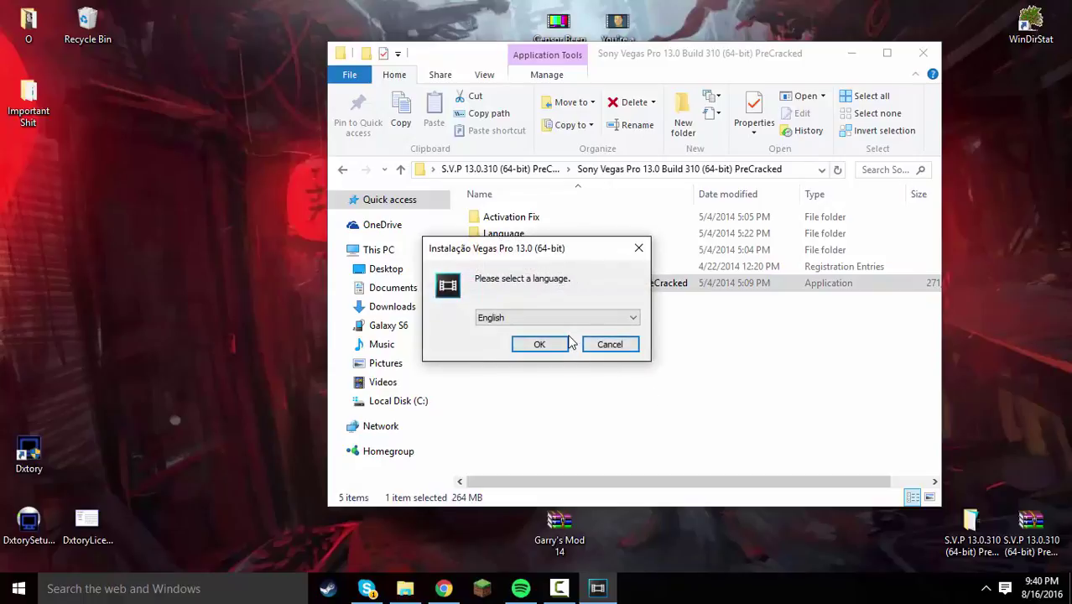
# Install Vegas Pro 13.0 with English as the setup language, keeping Launch Vegas Pro ticked
pyautogui.click(538, 317)
pyautogui.click(538, 317)
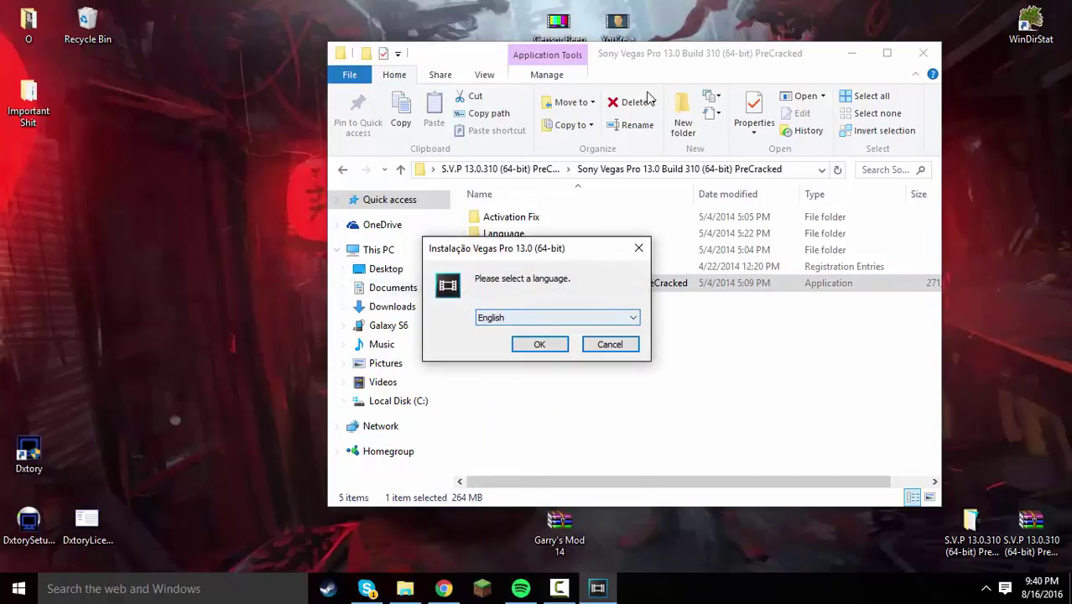
pyautogui.click(540, 344)
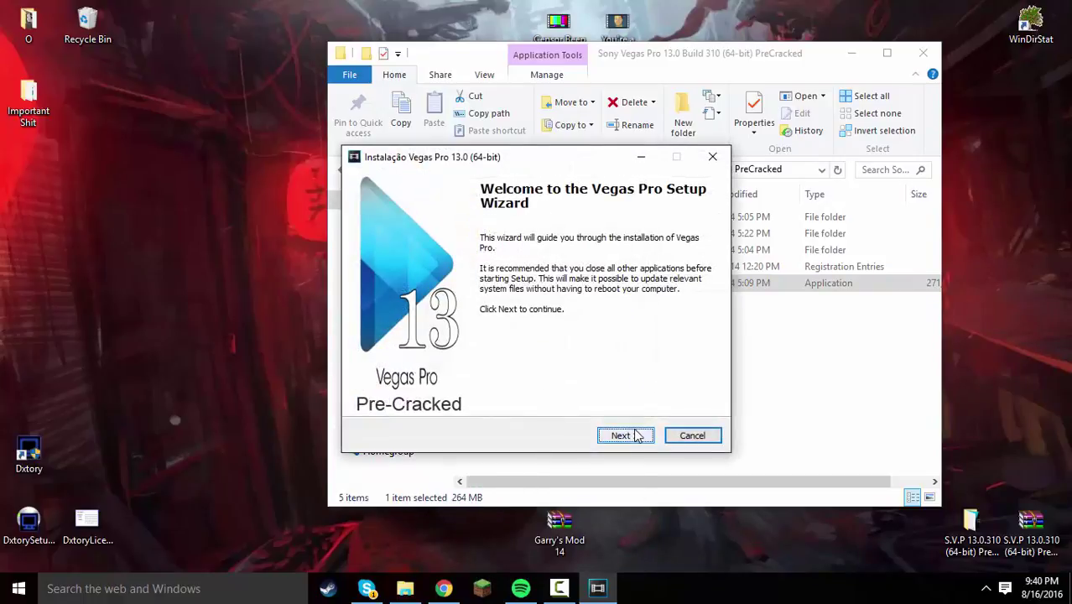
pyautogui.click(637, 435)
pyautogui.click(636, 436)
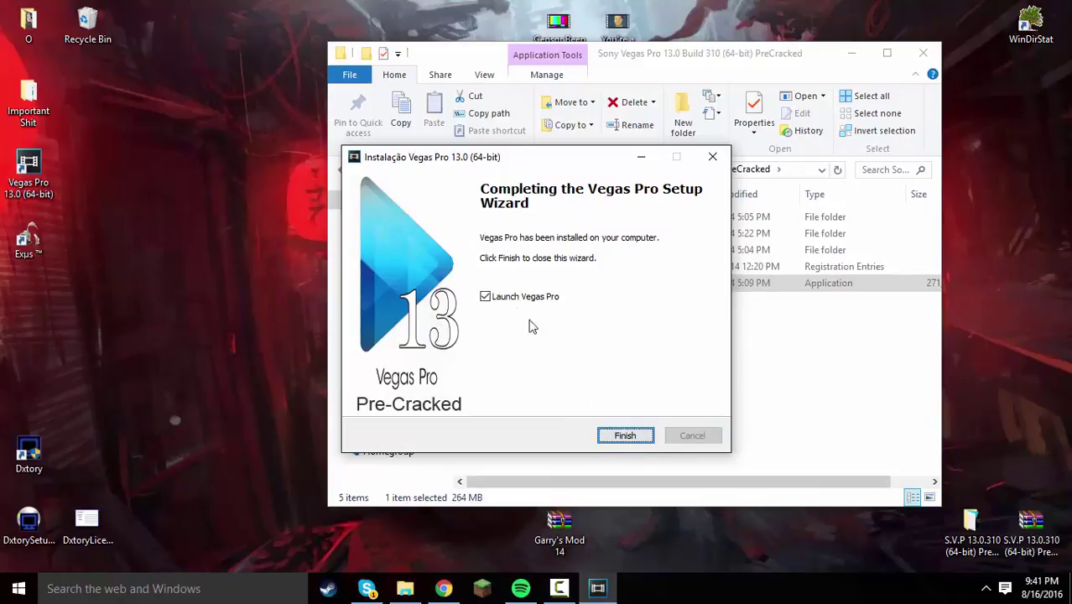
pyautogui.moveTo(581, 158); pyautogui.dragTo(621, 74)
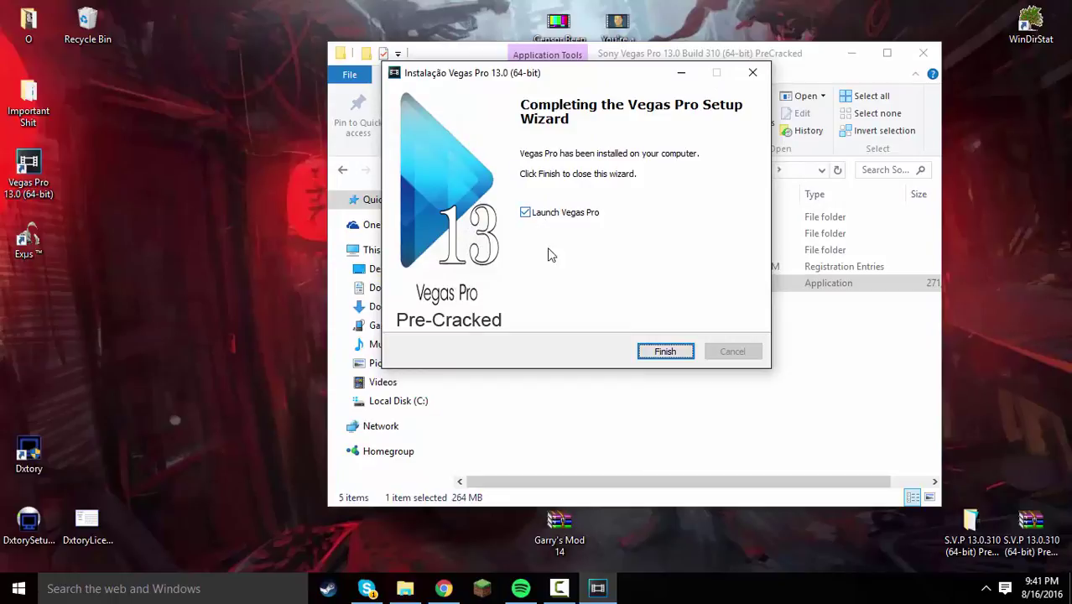
# Finish setup so Vegas Pro 13.0 launches with an empty Untitled project
pyautogui.click(664, 352)
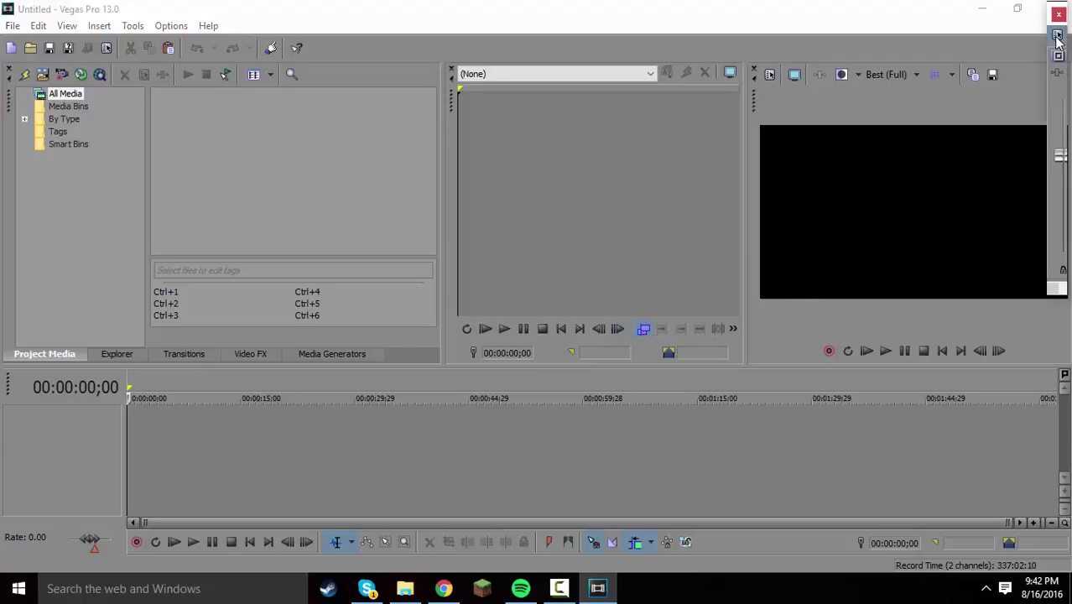
# Close the floating Master Bus window, maximize Vegas Pro, and look through the File menu
pyautogui.doubleClick(1067, 117)
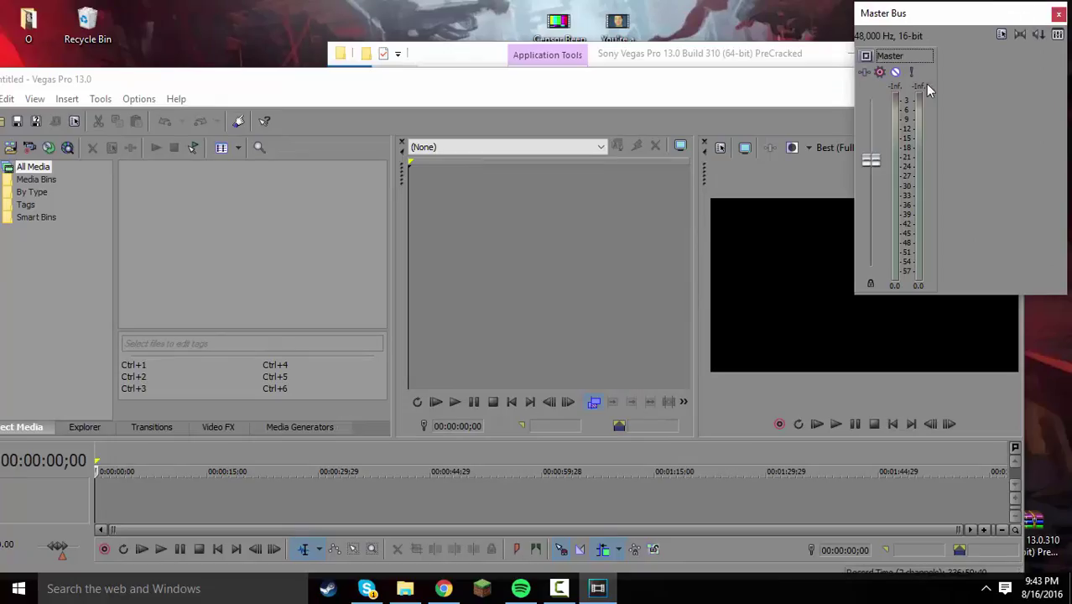
pyautogui.click(1058, 14)
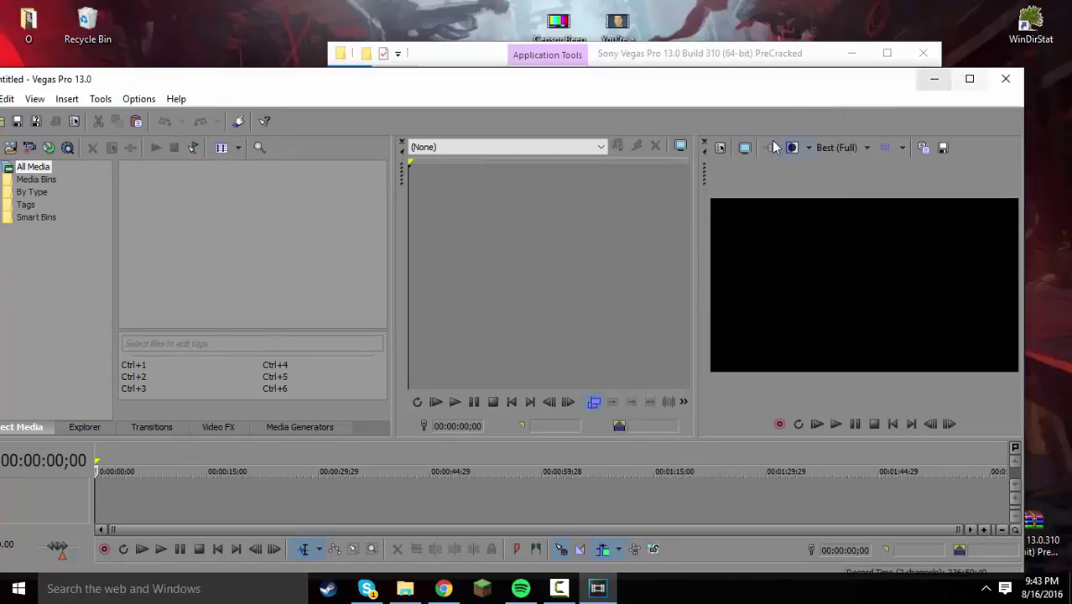
pyautogui.doubleClick(799, 84)
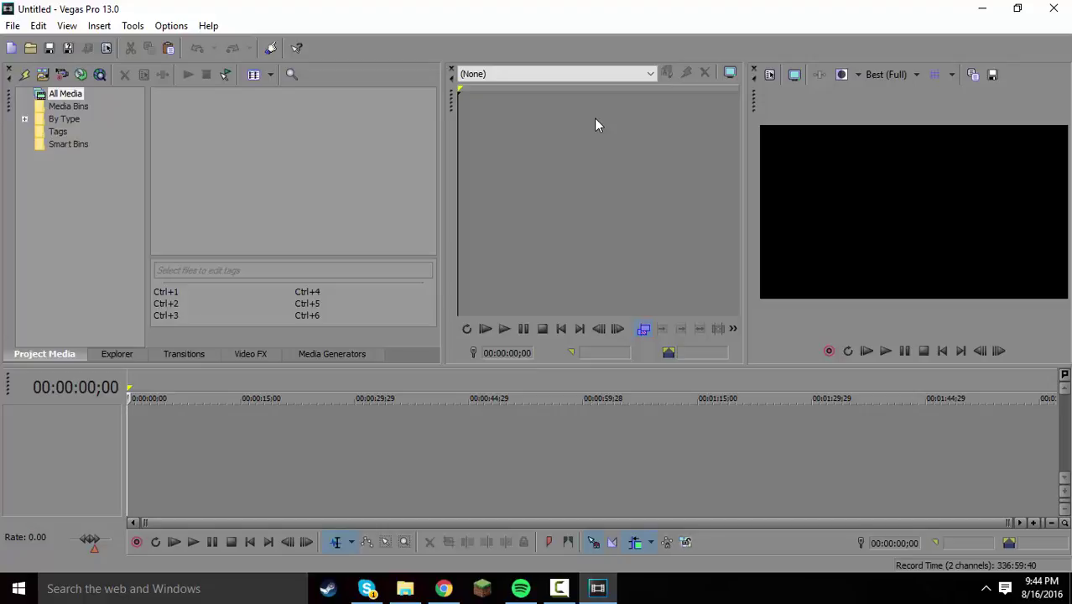
pyautogui.click(12, 26)
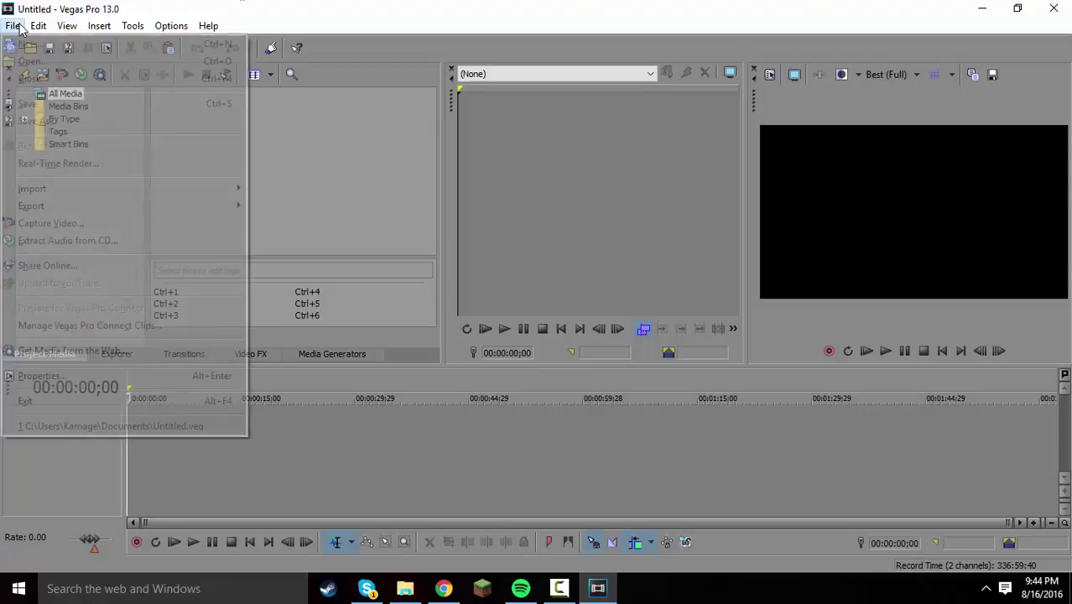
pyautogui.moveTo(37, 26)
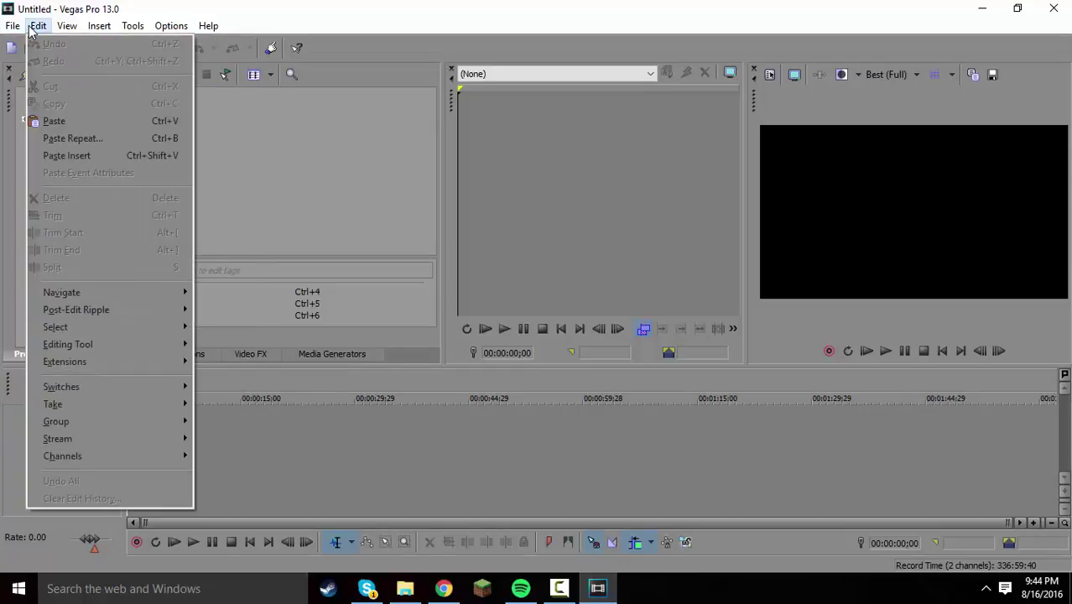